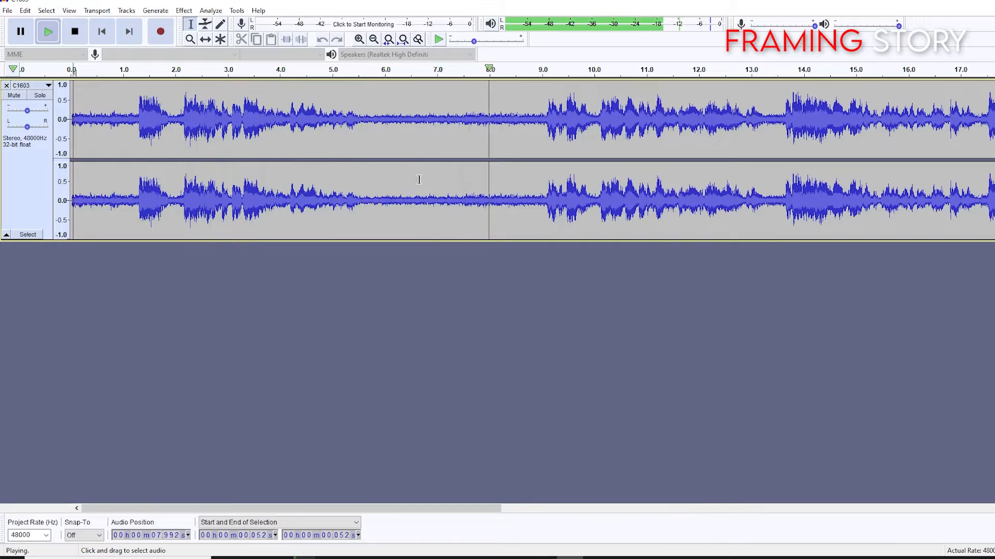
- Stop the playback, select the noise-only pause from about 5.95 to 7.45 s, and open the Noise Reduction effect
key("space")
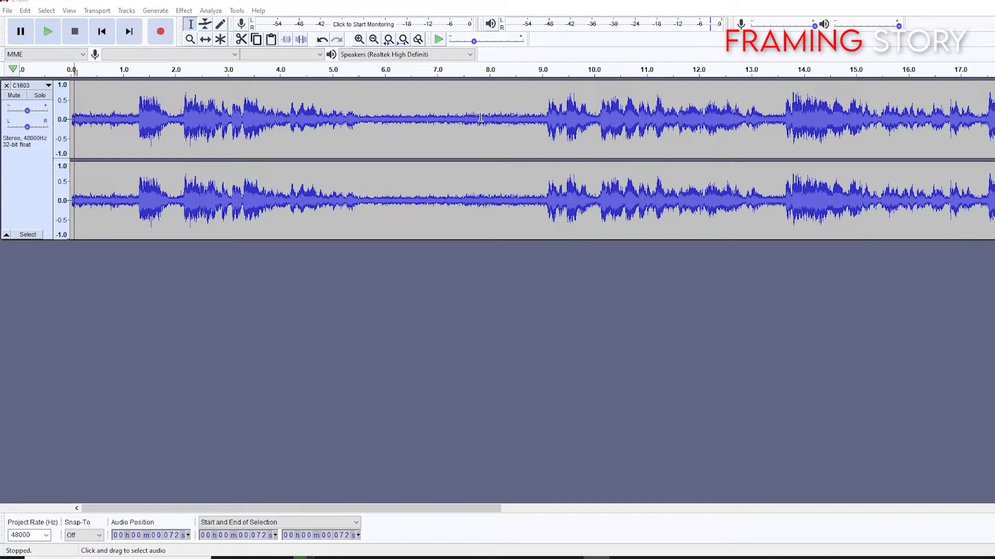
left_click(500, 118)
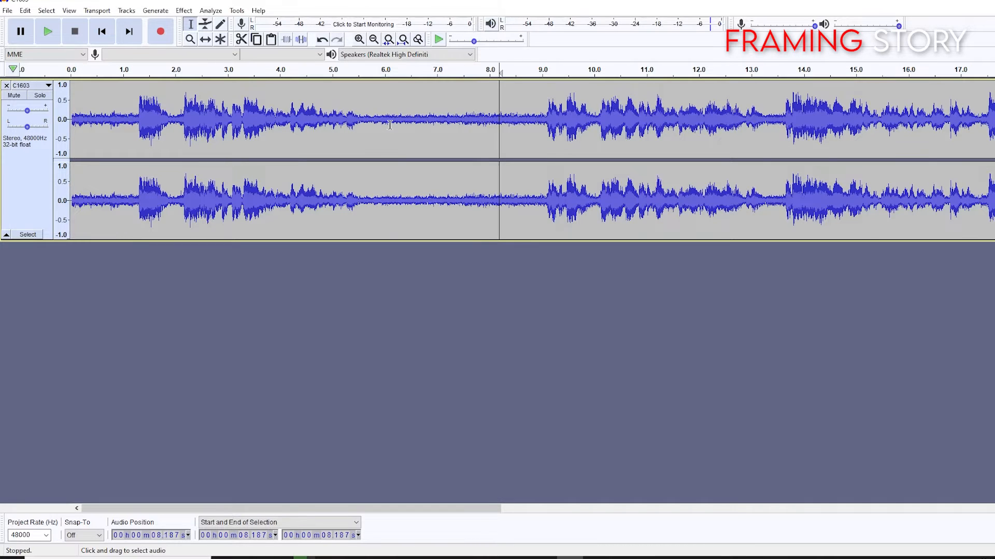
left_click_drag(381, 118, 460, 119)
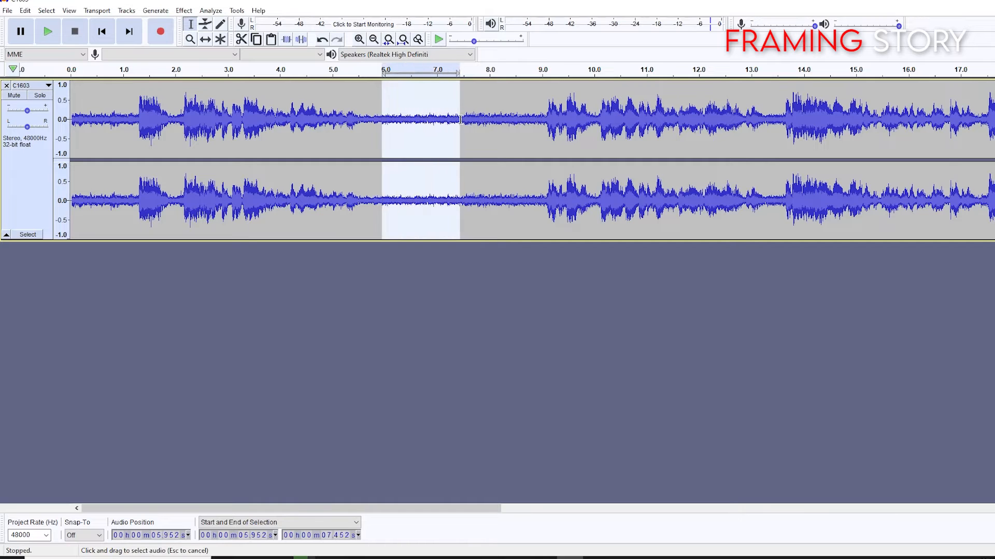
left_click(184, 11)
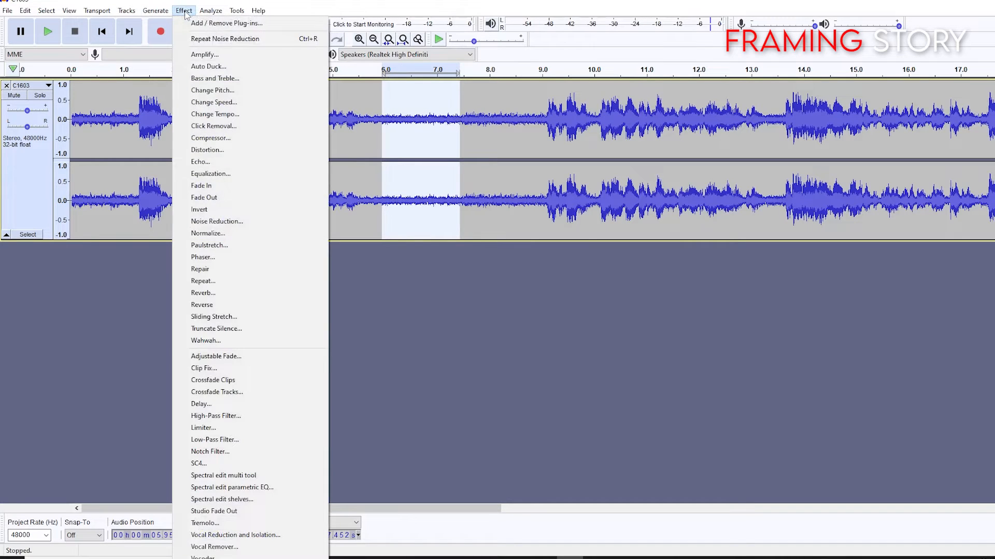
left_click(253, 223)
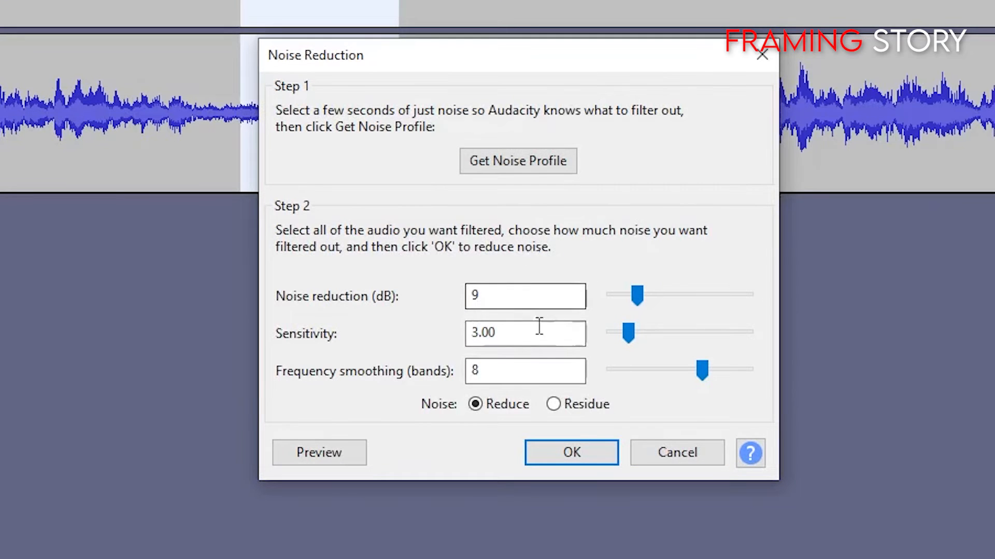
- Set the Noise Reduction frequency smoothing to 3 bands
double_click(495, 297)
left_click(486, 297)
left_click(477, 333)
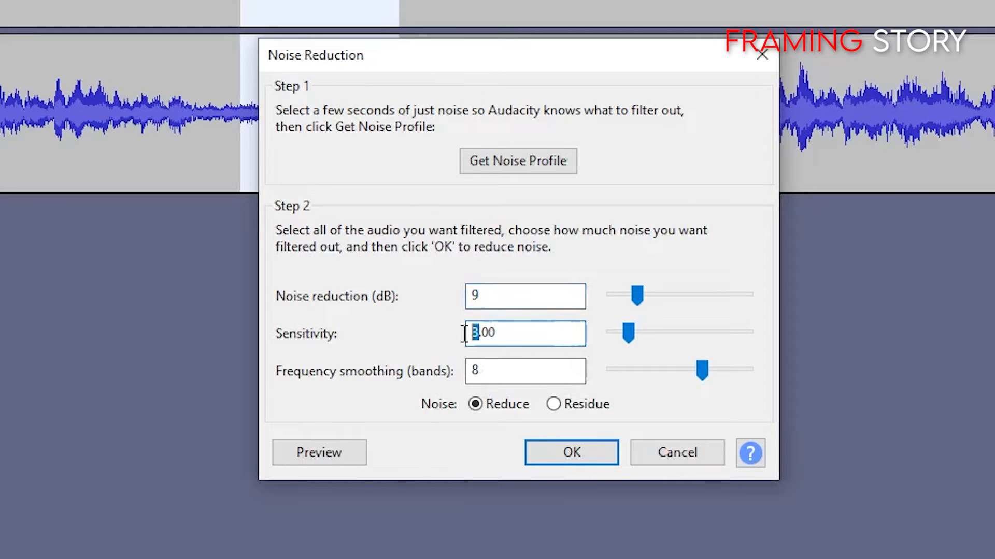
double_click(515, 370)
type("3")
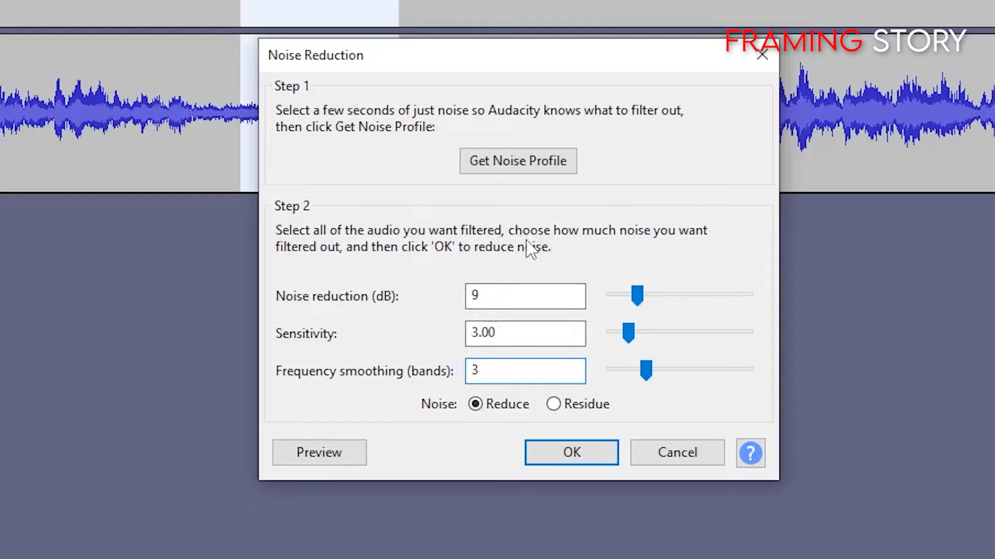
- Set the noise reduction amount to 20 dB and capture the noise profile from the selected pause
left_click(506, 290)
double_click(506, 291)
type("20")
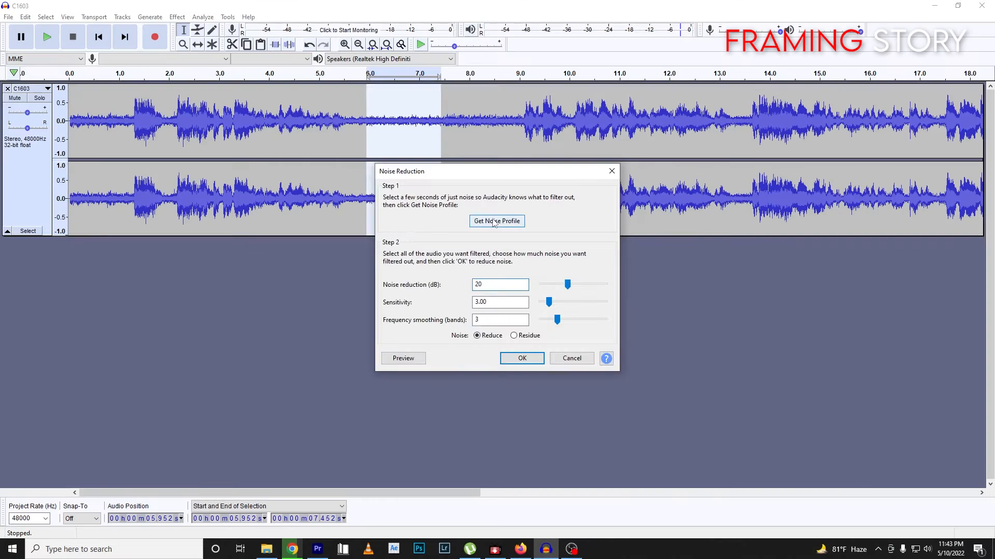
left_click(513, 162)
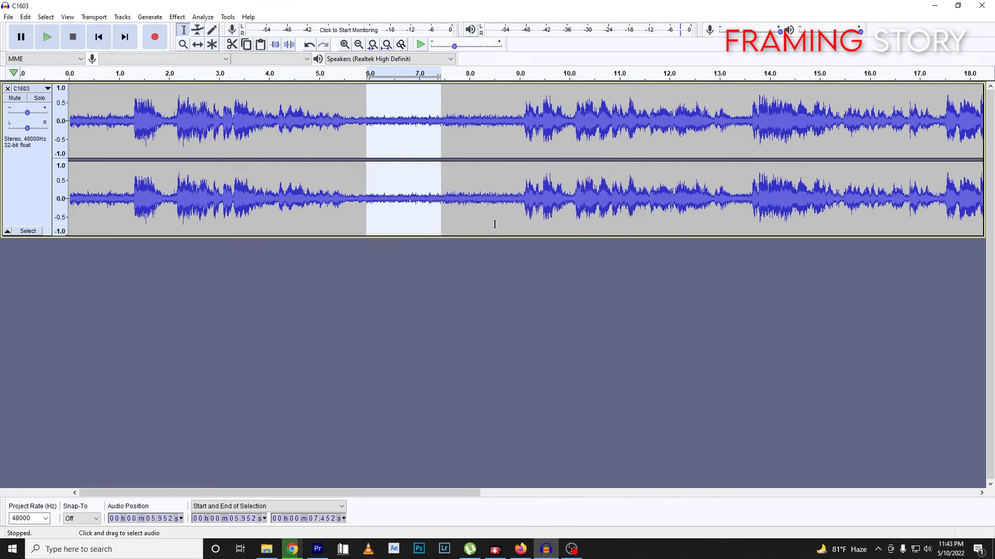
- Select the whole track and apply Noise Reduction with 20 dB, sensitivity 3.00 and 3 smoothing bands
key("ctrl+a")
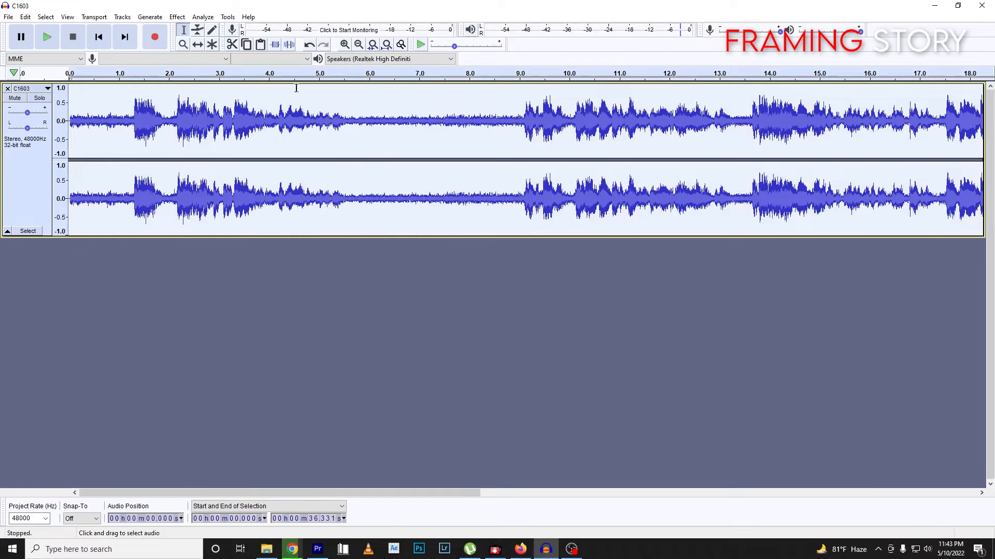
left_click(176, 17)
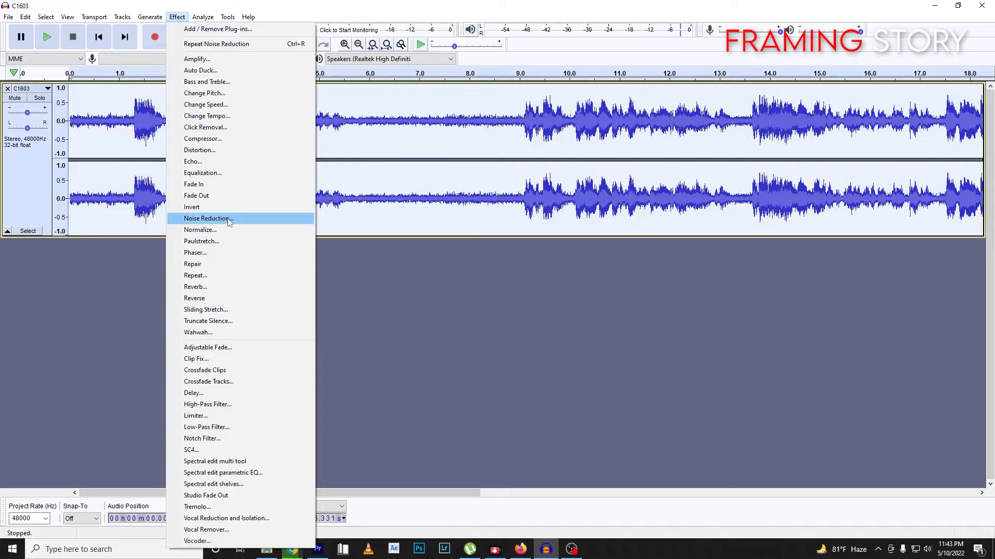
left_click(230, 219)
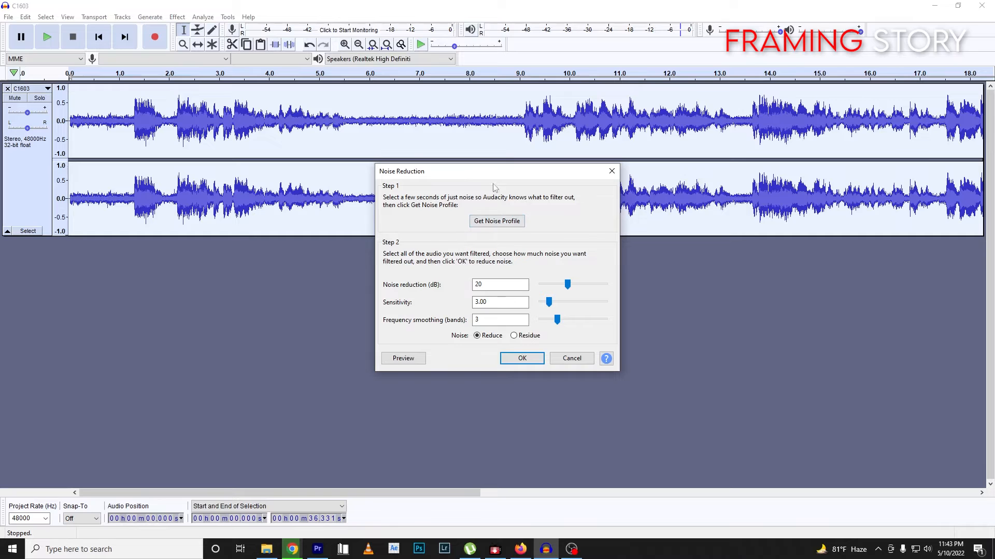
left_click(522, 358)
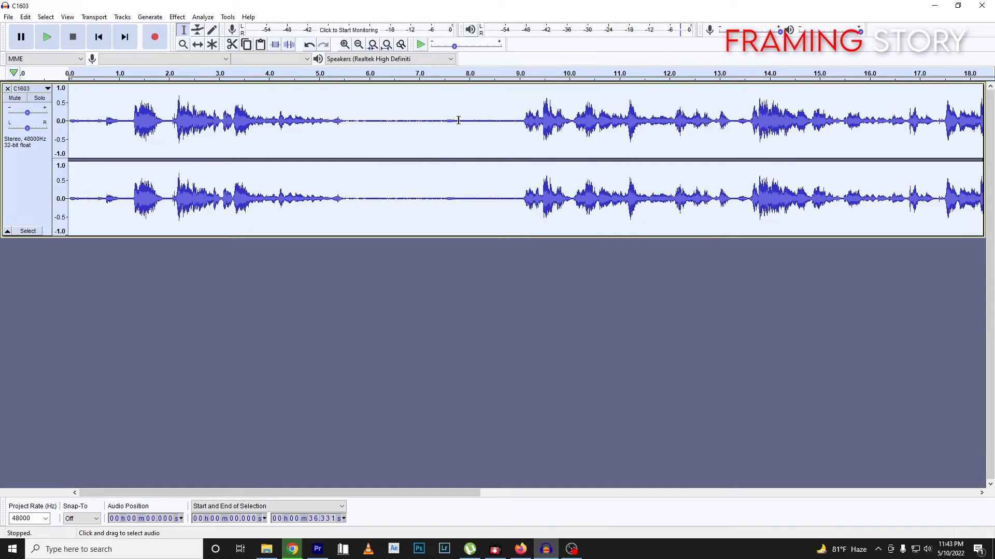
- Play back the filtered audio and undo the Noise Reduction
left_click(46, 37)
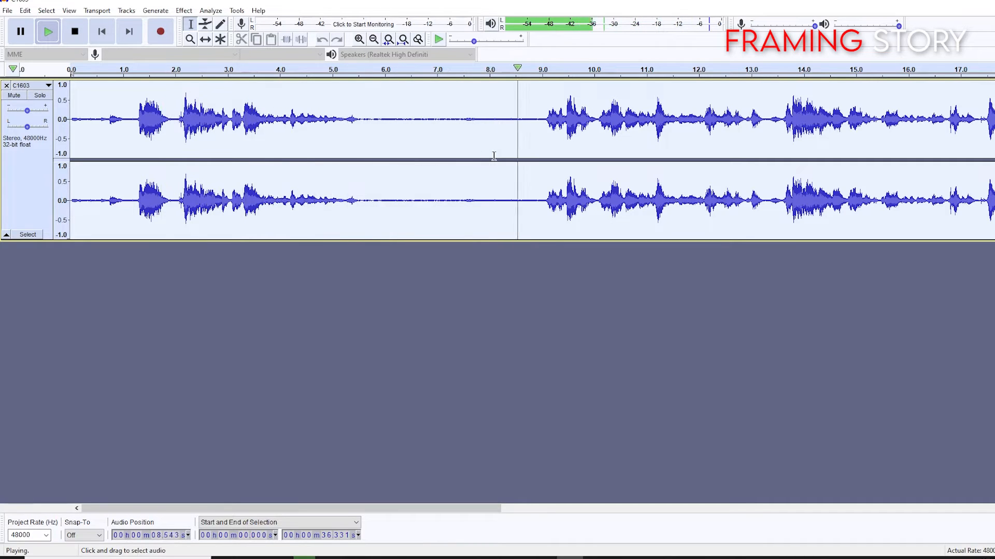
key("space")
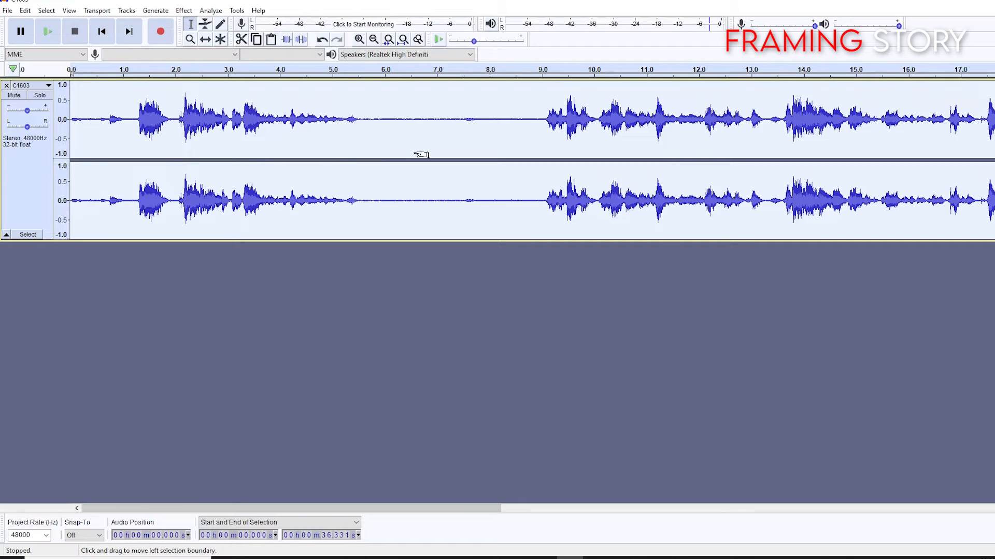
key("ctrl+z")
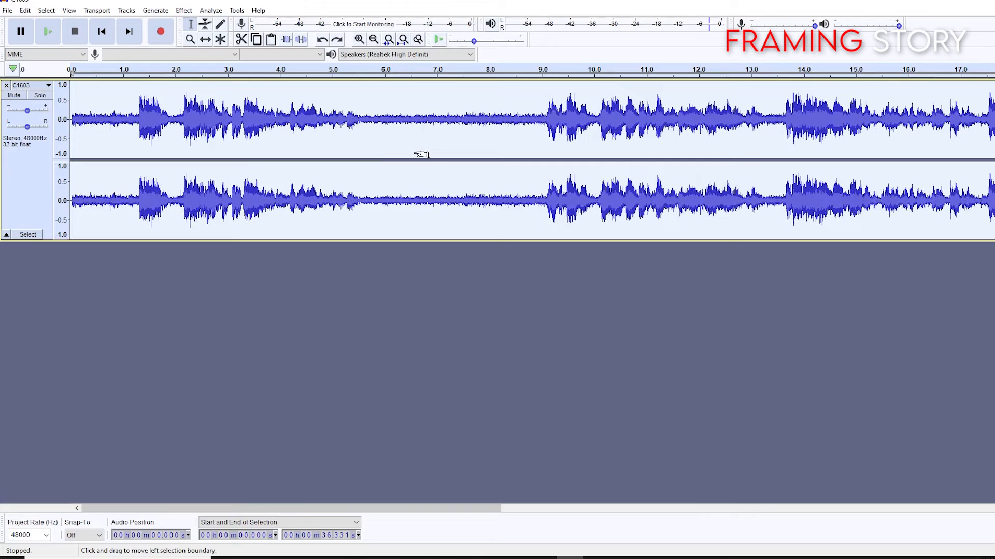
- Select the pause from about 5.96 to 8.36 s and capture its noise profile with the noise reduction amount set to 9 dB
left_click_drag(383, 119, 505, 125)
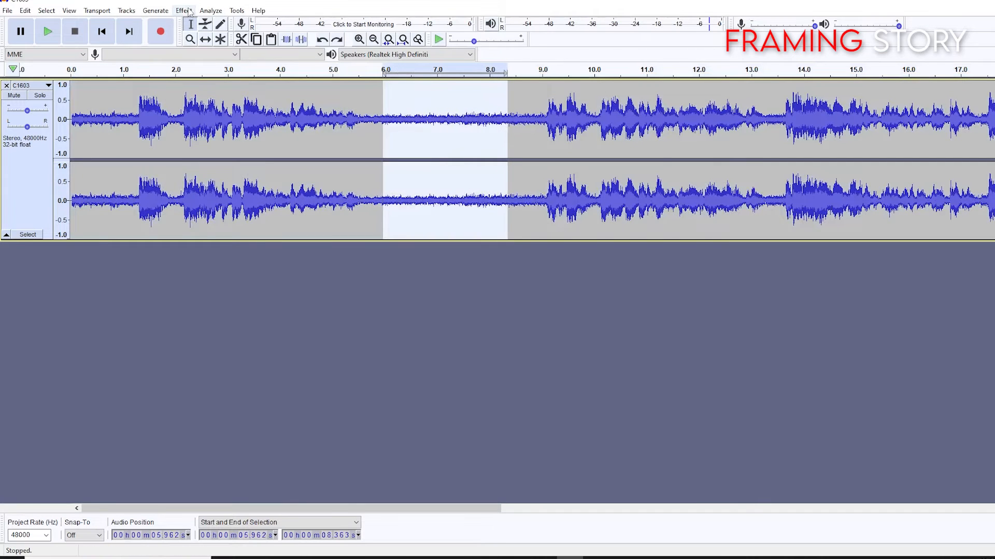
left_click(184, 12)
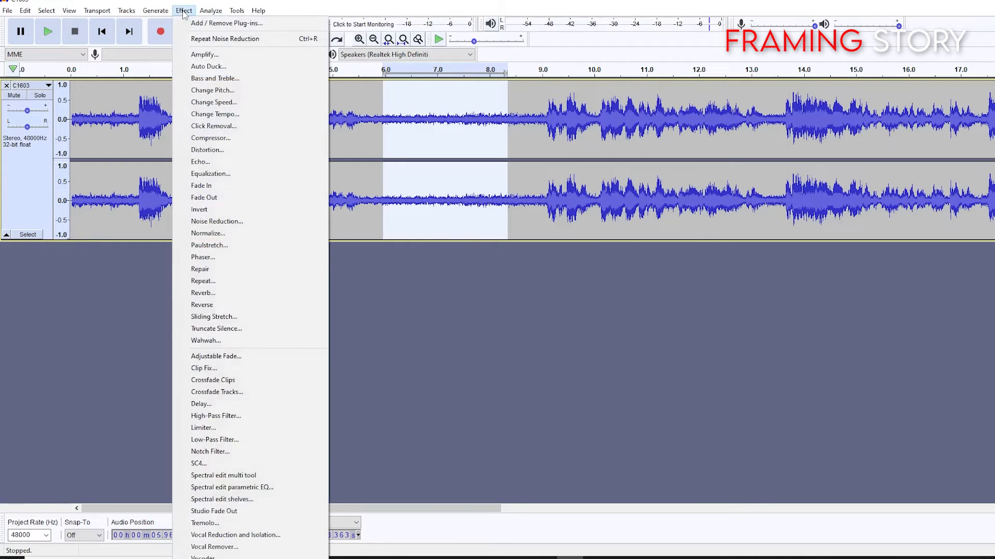
left_click(240, 221)
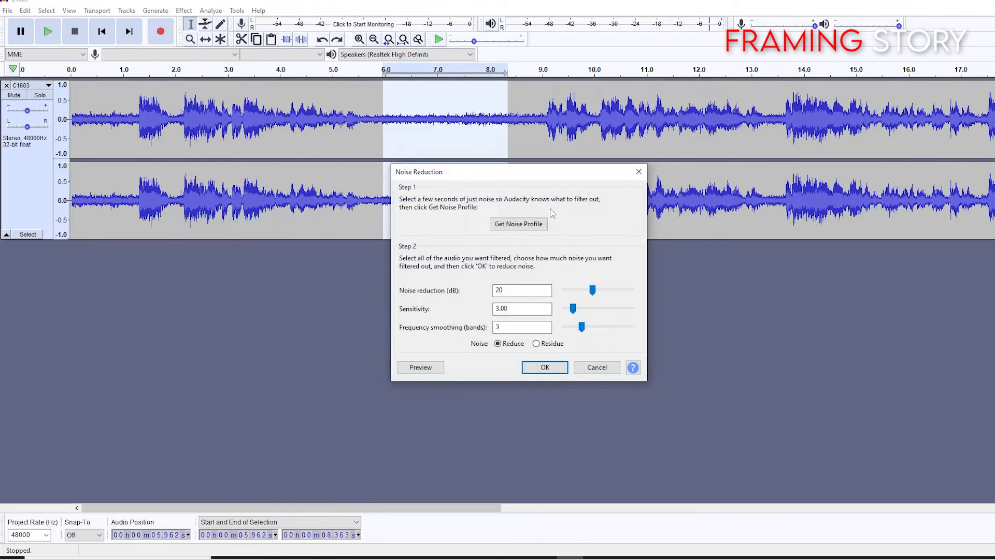
left_click_drag(513, 292, 468, 284)
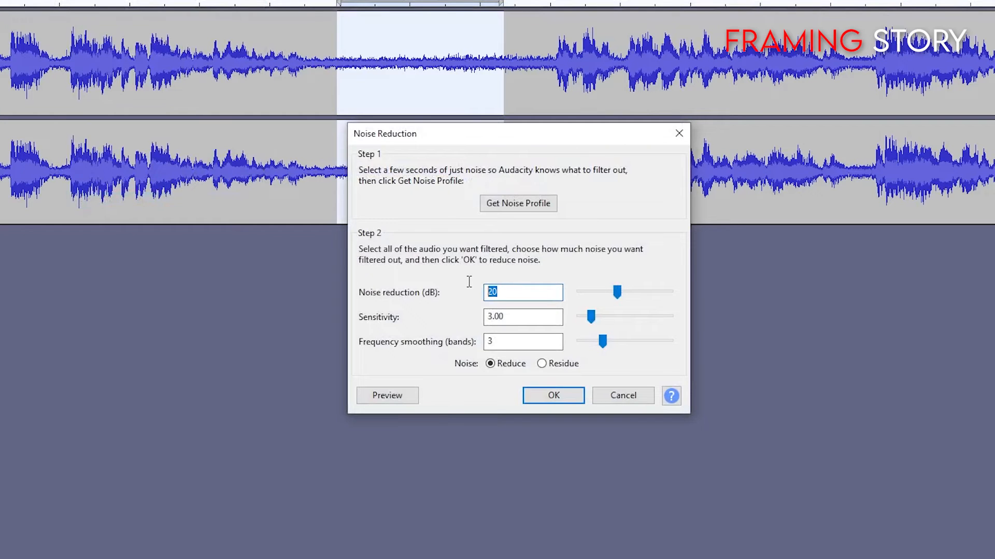
type("9")
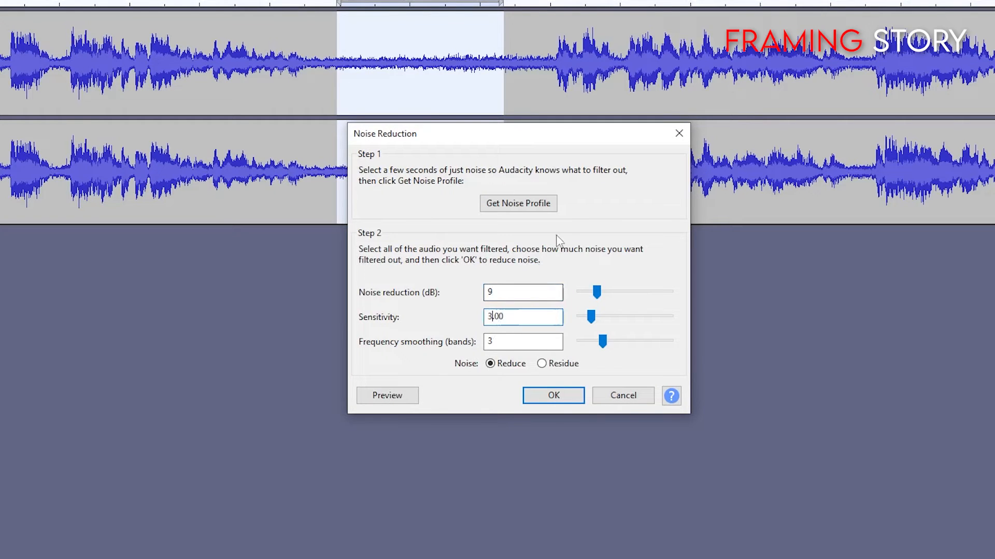
left_click(521, 316)
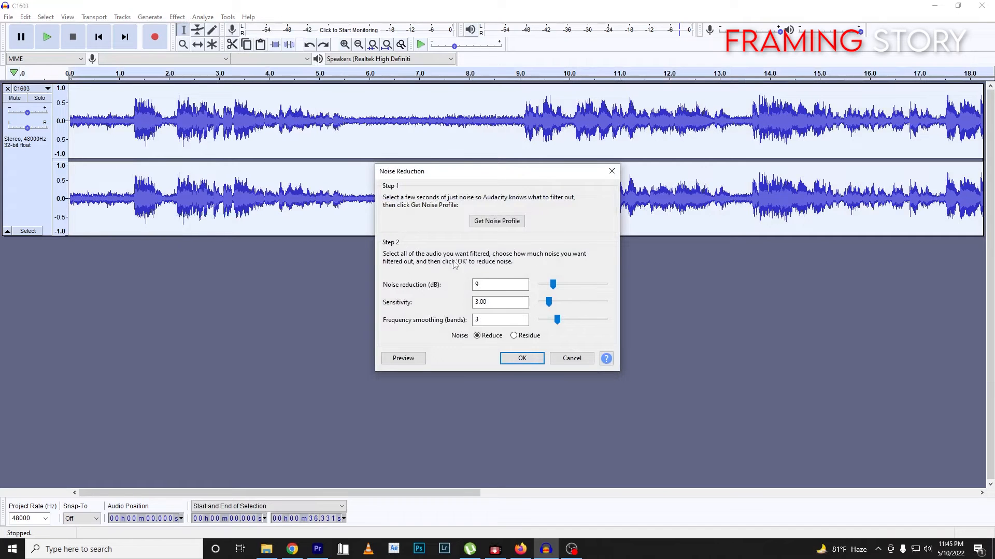
- Apply the 9 dB Noise Reduction to the whole track and play back the result
left_click(522, 359)
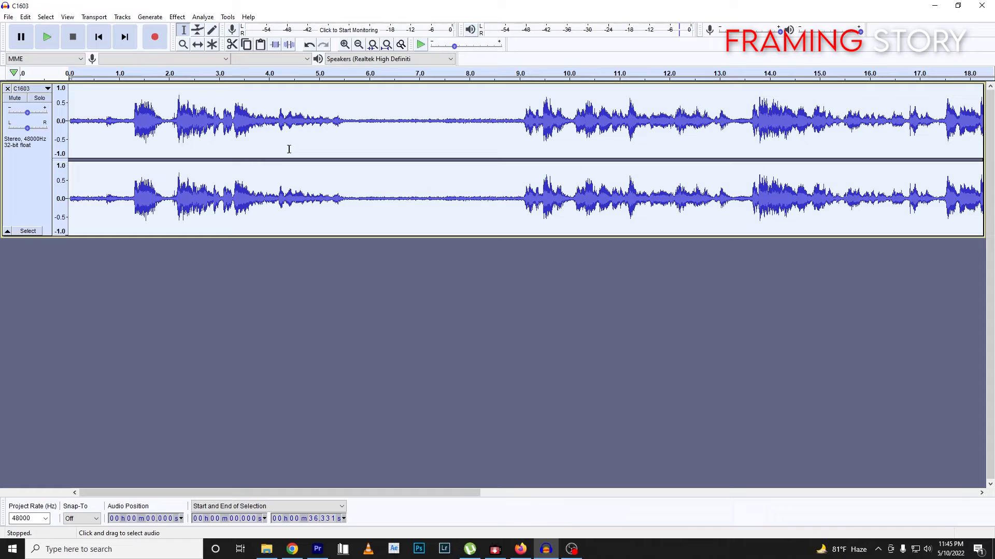
key("space")
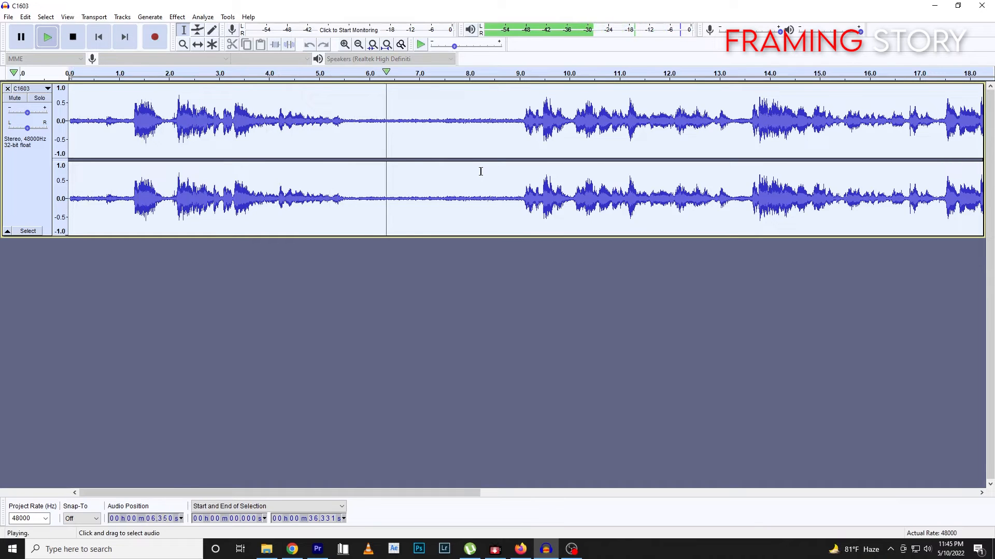
key("space")
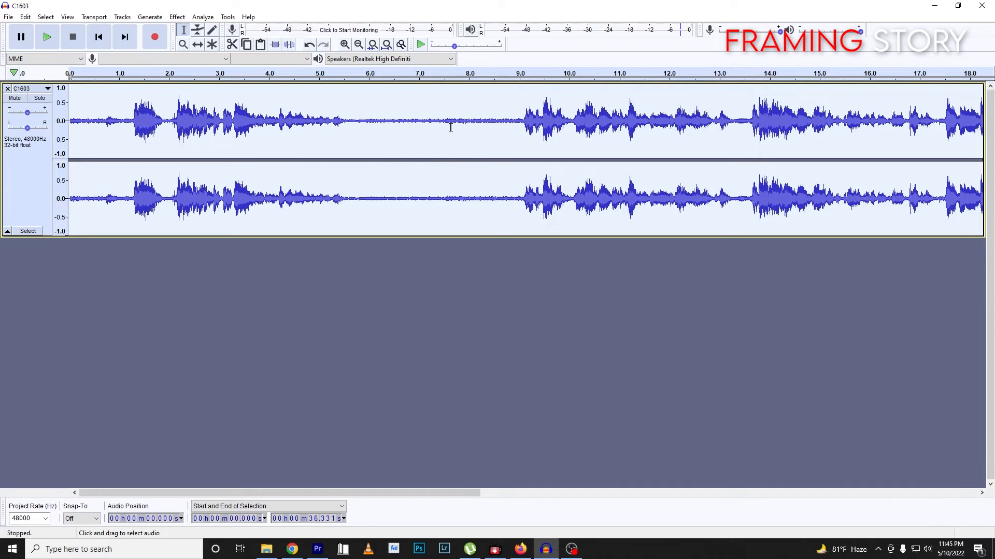
left_click(177, 17)
left_click(243, 218)
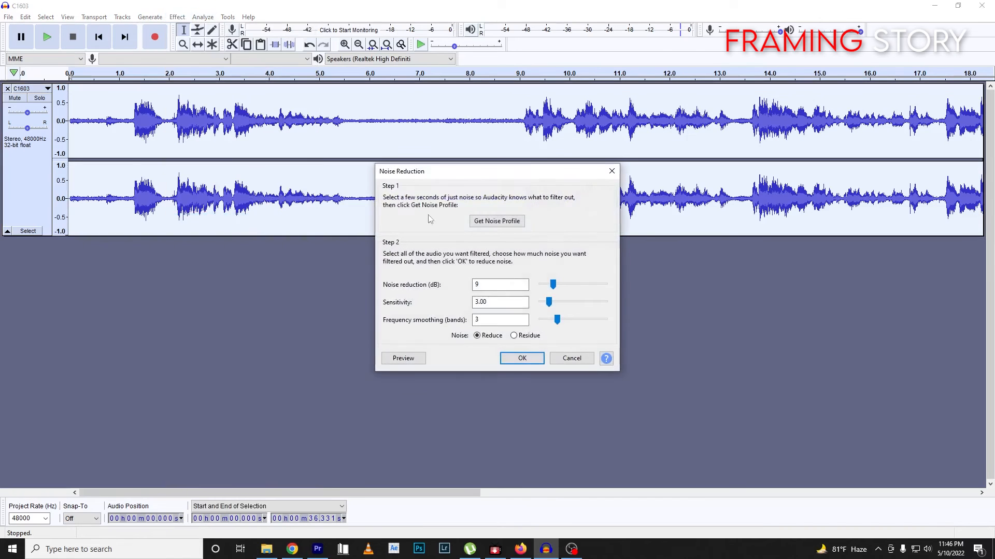
left_click_drag(520, 180, 688, 143)
left_click(740, 323)
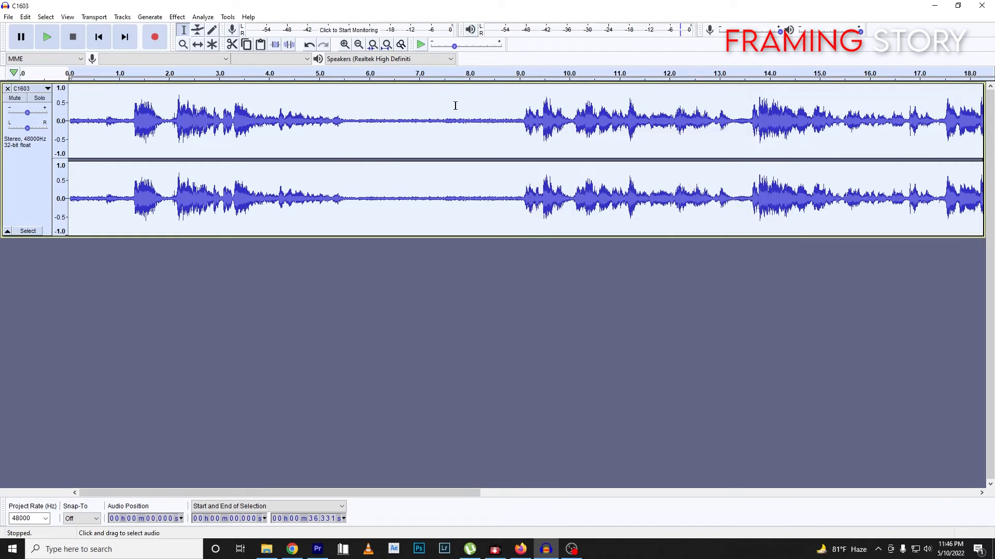
- Normalize the whole track to a peak amplitude of -1.0 dB with DC offset removal, and play back the result
left_click(178, 17)
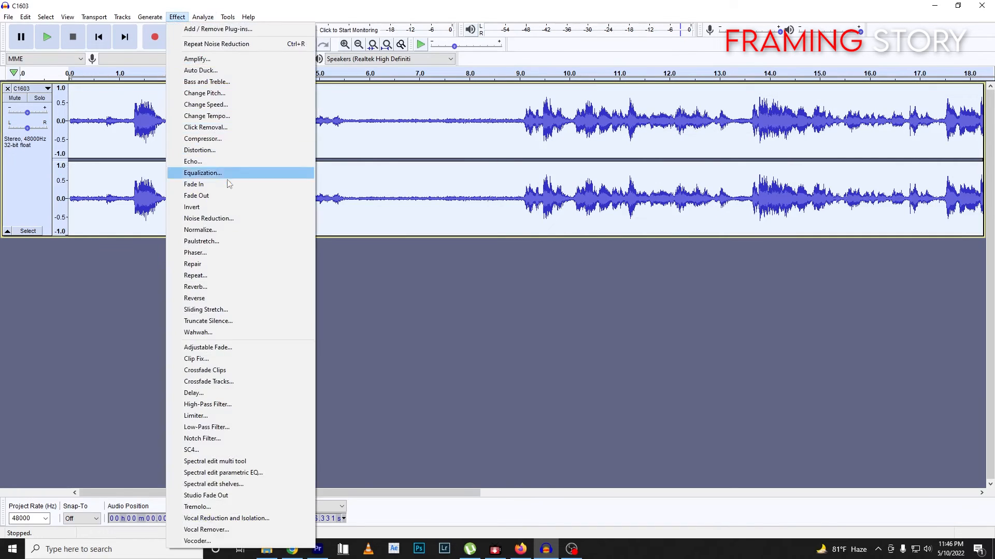
left_click(247, 230)
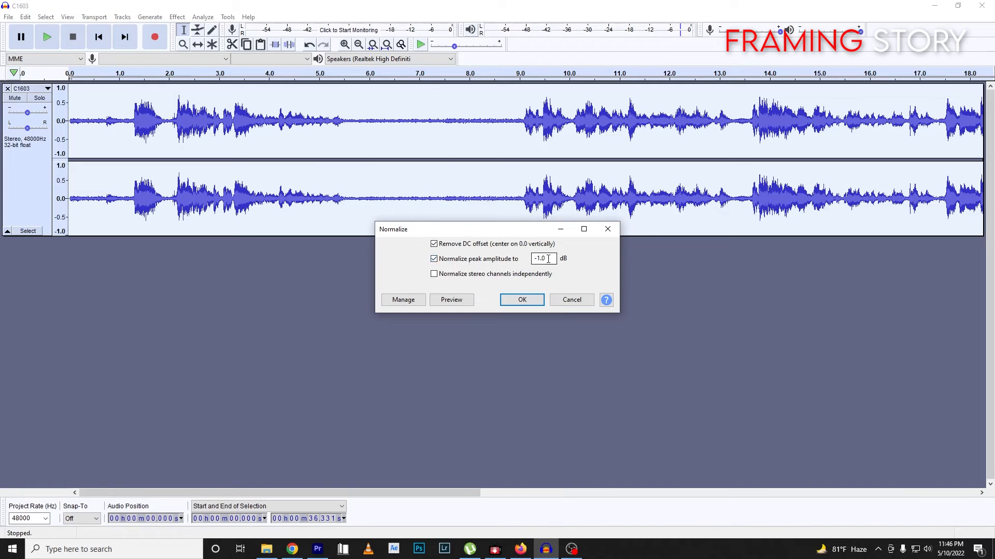
left_click(521, 300)
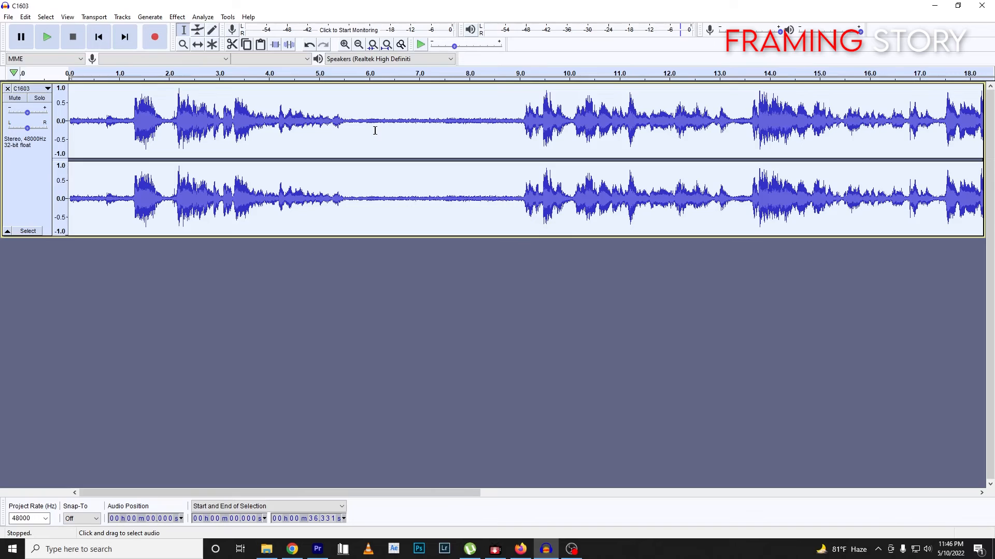
left_click(47, 36)
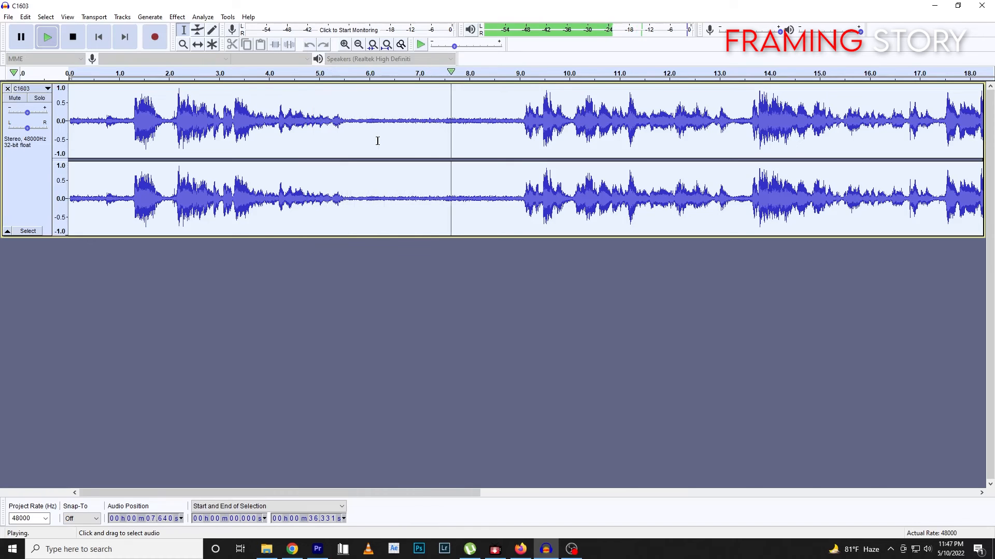
key("space")
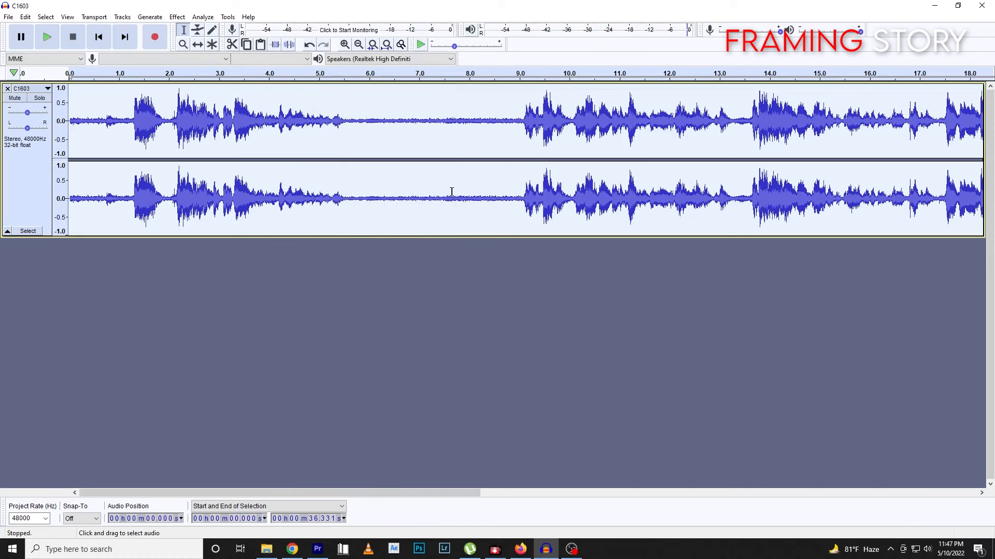